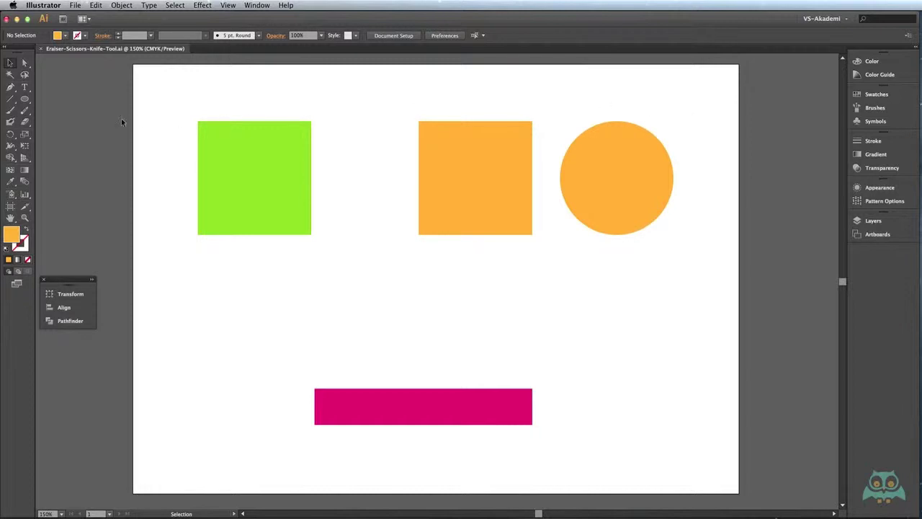
Select the Eraser tool from the toolbar flyout.
drag(25, 122, 57, 126)
Select the green square, then return to the Eraser tool with Shift+E.
click(225, 143)
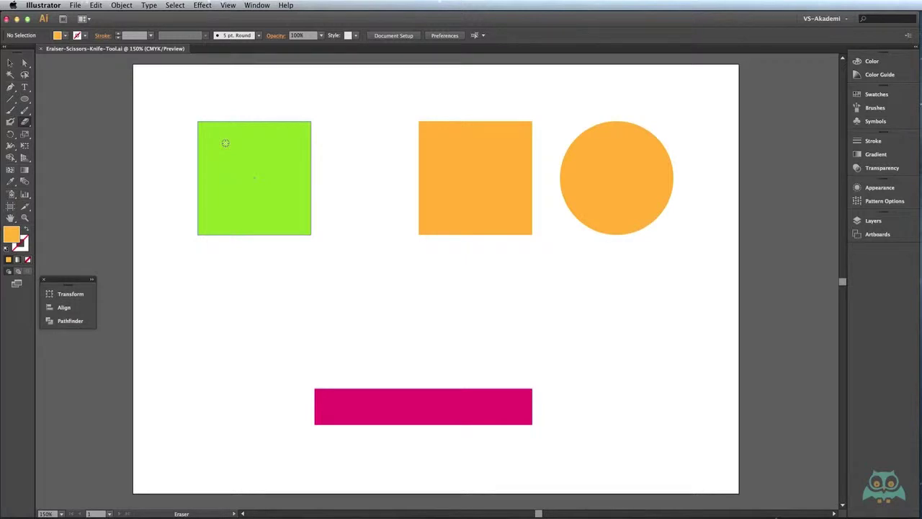
key(v)
click(219, 141)
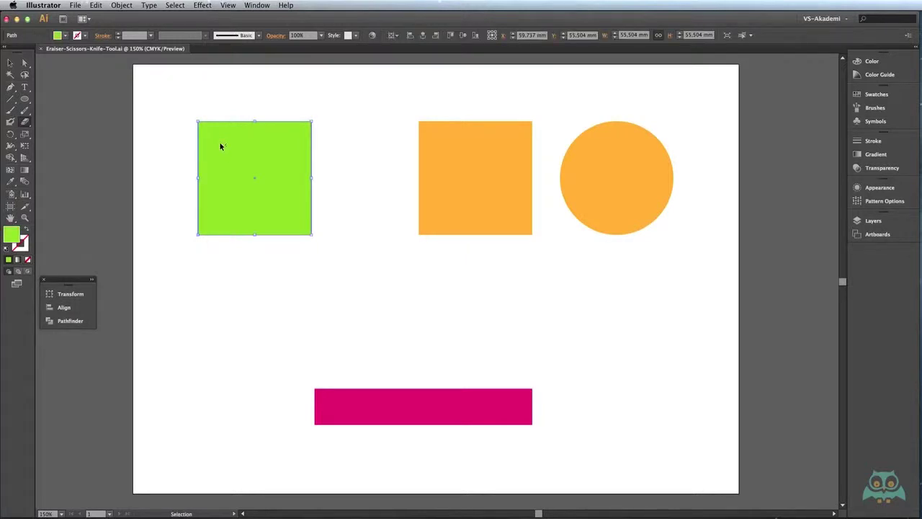
key(shift+e)
Erase the green square's top-left corner diagonally and a loop through its top edge.
mouse_move(193, 137)
mouse_down()
mouse_move(221, 115)
mouse_move(191, 157)
mouse_move(235, 117)
mouse_move(224, 128)
mouse_move(249, 119)
mouse_move(185, 174)
mouse_move(237, 120)
mouse_move(266, 137)
mouse_move(295, 120)
mouse_move(260, 127)
mouse_move(283, 128)
mouse_move(265, 132)
mouse_move(263, 171)
mouse_move(283, 139)
mouse_move(270, 141)
mouse_move(268, 177)
mouse_move(283, 160)
mouse_move(268, 143)
mouse_move(265, 171)
mouse_move(286, 175)
mouse_move(288, 152)
mouse_move(272, 140)
mouse_move(264, 160)
mouse_move(265, 176)
mouse_move(283, 180)
mouse_move(275, 179)
mouse_up()
drag(278, 123, 263, 125)
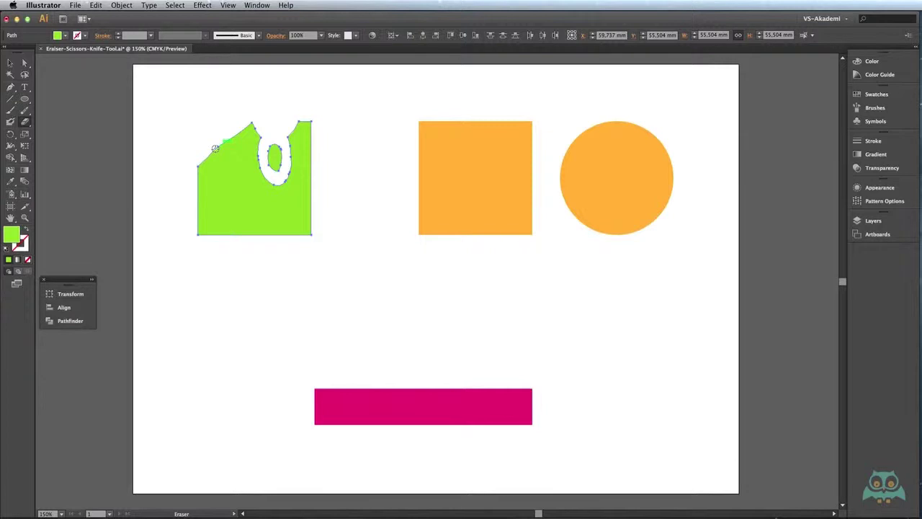
drag(26, 124, 101, 136)
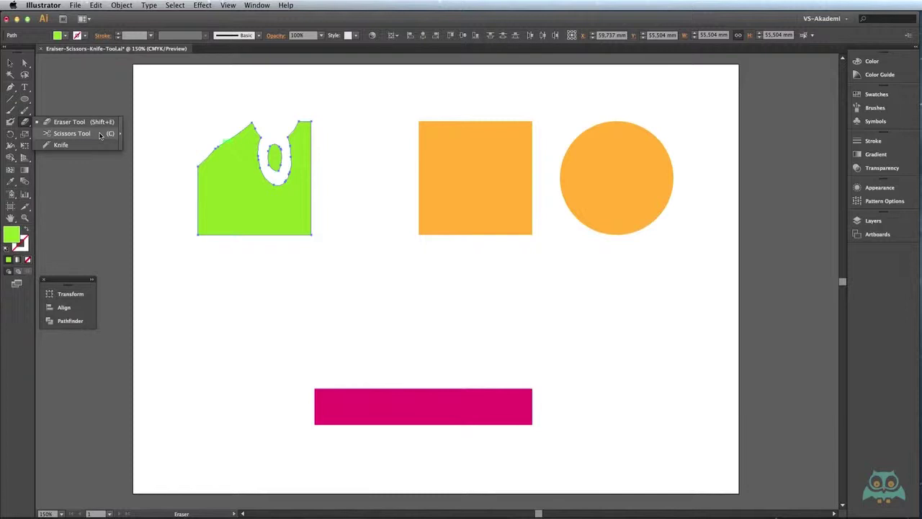
Cut the orange square with Scissors at its top-left and bottom-right anchors.
drag(100, 135, 99, 133)
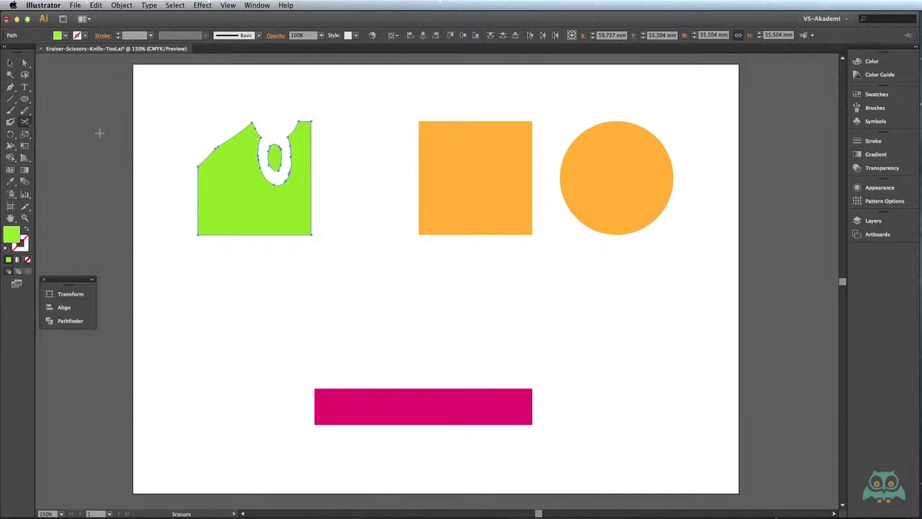
click(455, 137)
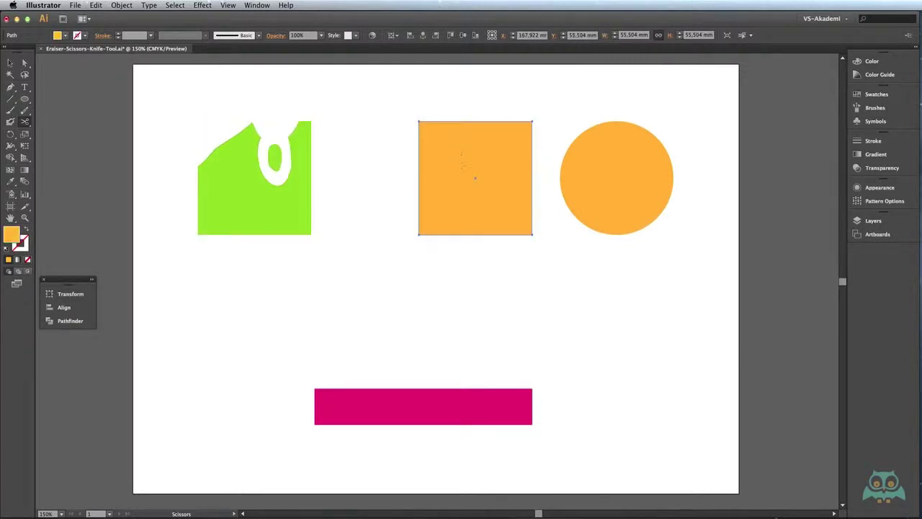
click(418, 121)
click(417, 121)
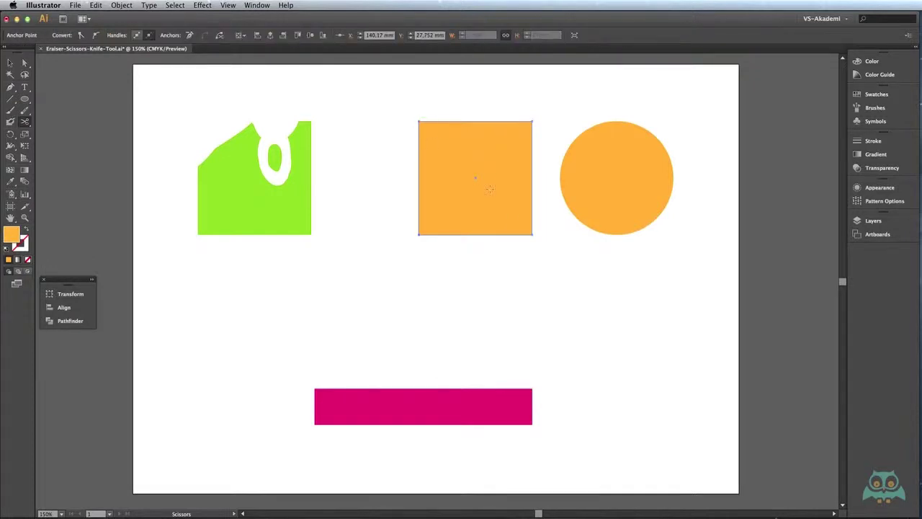
click(532, 235)
Pull the two triangles apart and move the orange circle to the right.
click(10, 63)
click(497, 137)
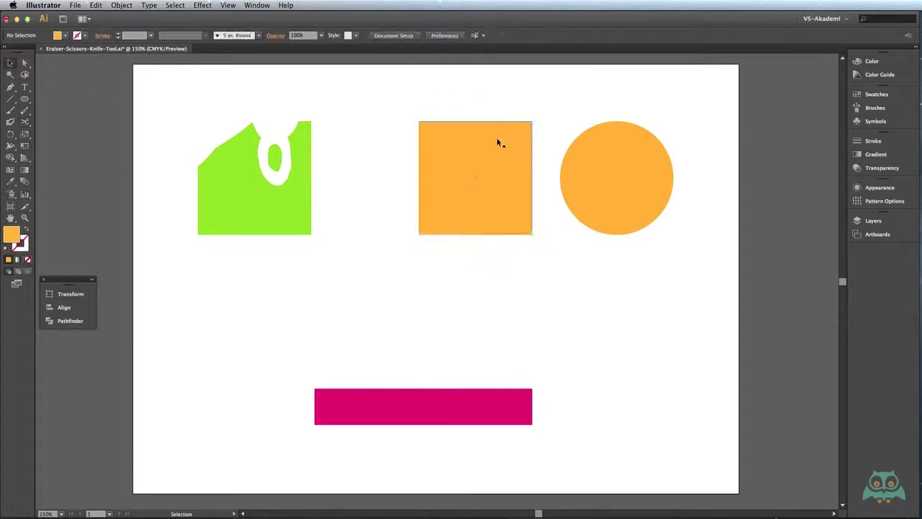
drag(506, 135, 511, 116)
drag(466, 190, 454, 197)
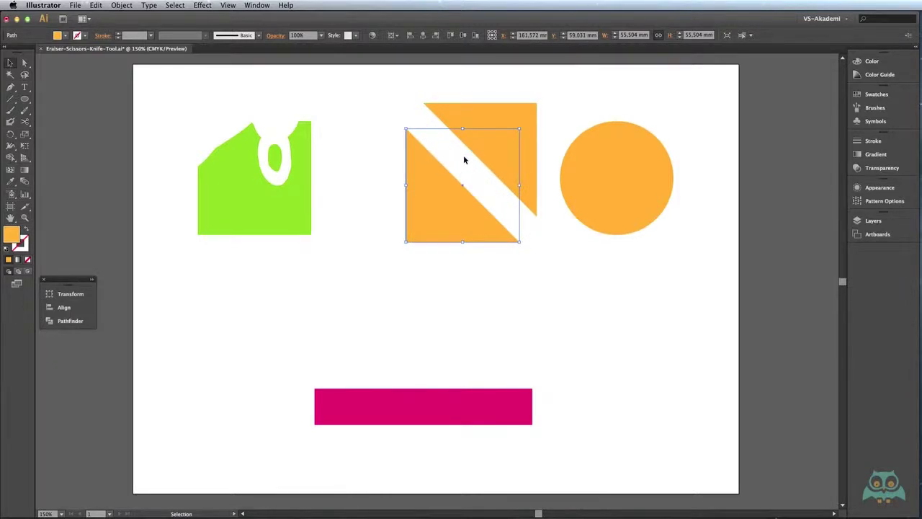
drag(607, 164, 630, 187)
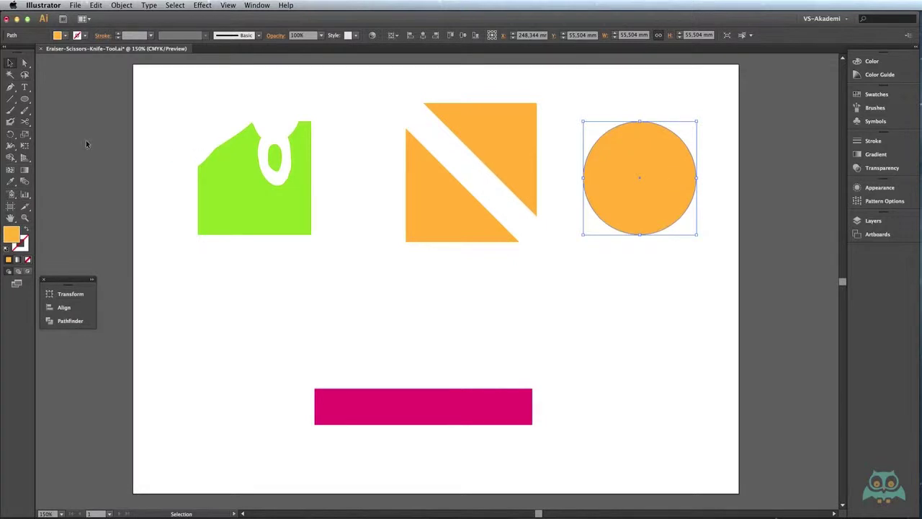
Cut the orange circle with Scissors at its leftmost and rightmost points.
click(24, 121)
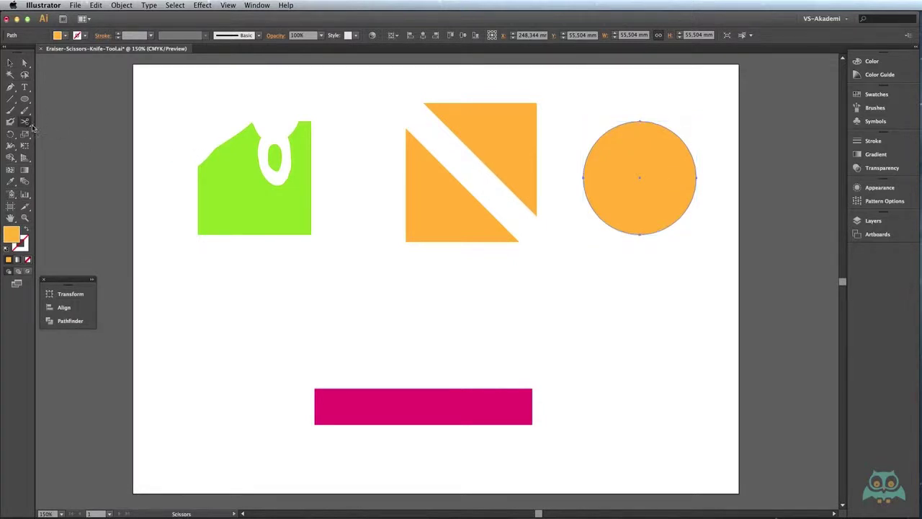
click(583, 179)
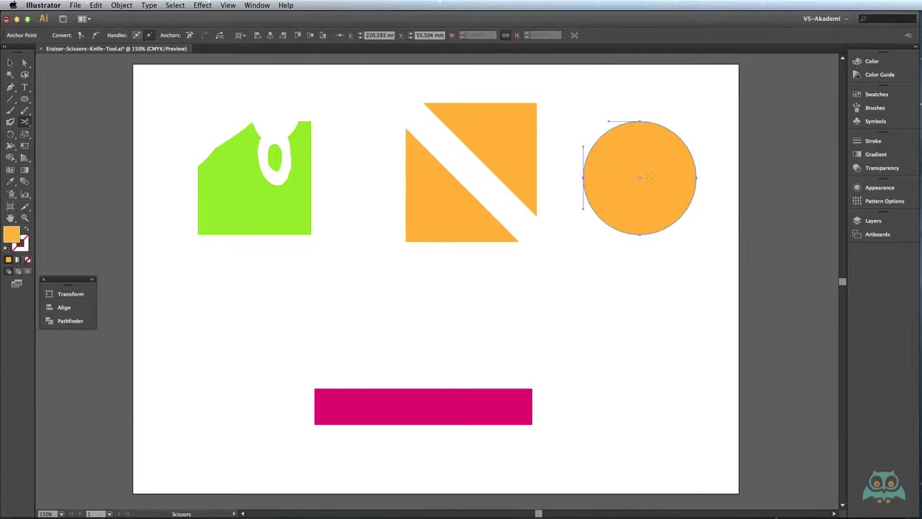
click(696, 177)
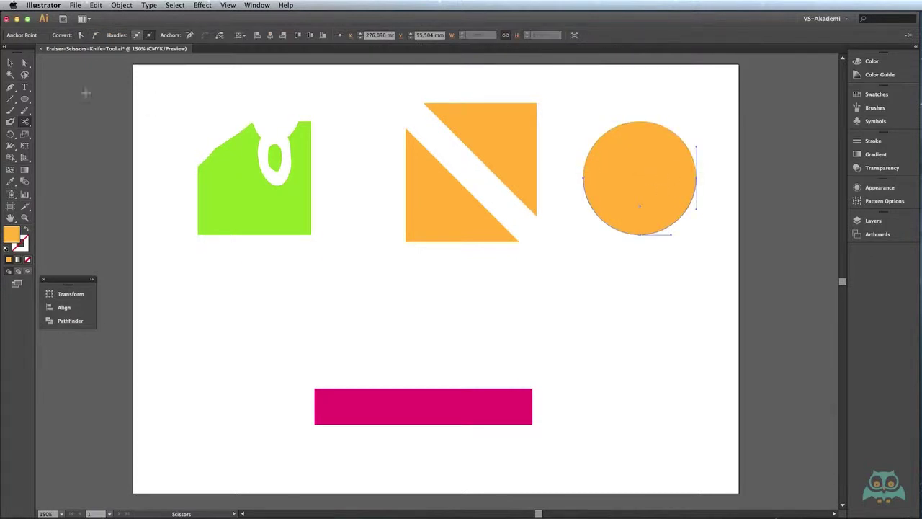
Move the circle's bottom half down and its top half up.
click(12, 64)
drag(630, 208, 630, 221)
drag(628, 164, 632, 156)
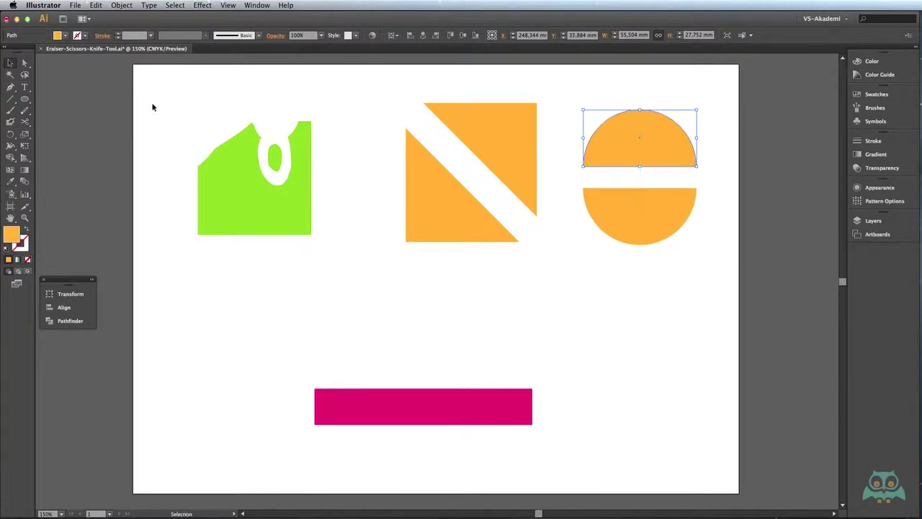
click(26, 123)
drag(25, 122, 70, 147)
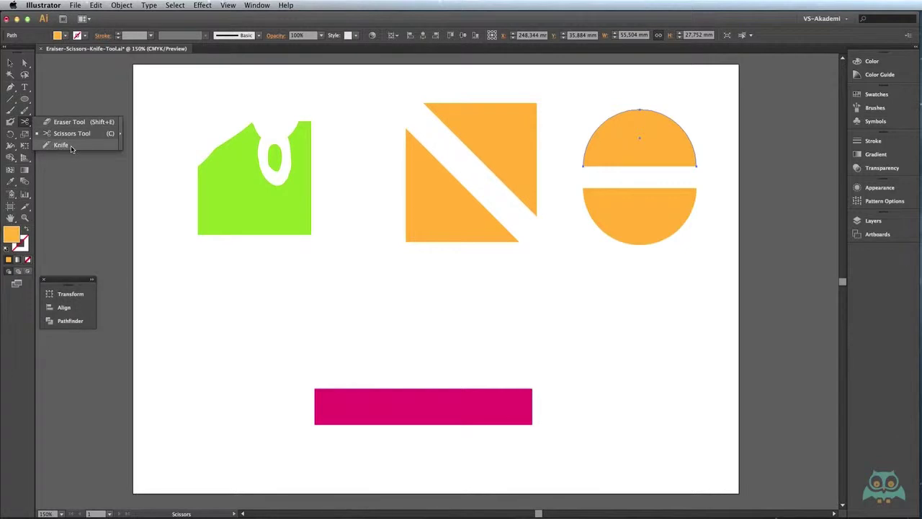
Slice the selected pink bar diagonally with the Knife tool.
click(70, 146)
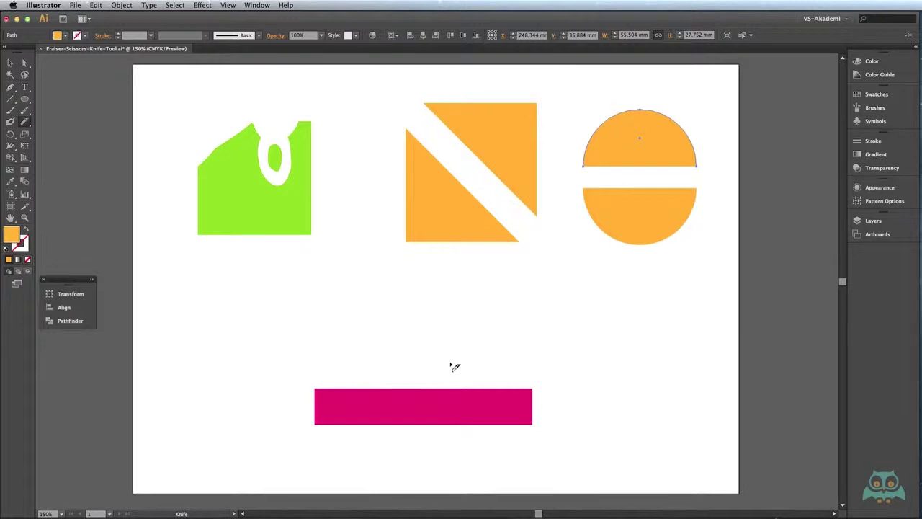
key(v)
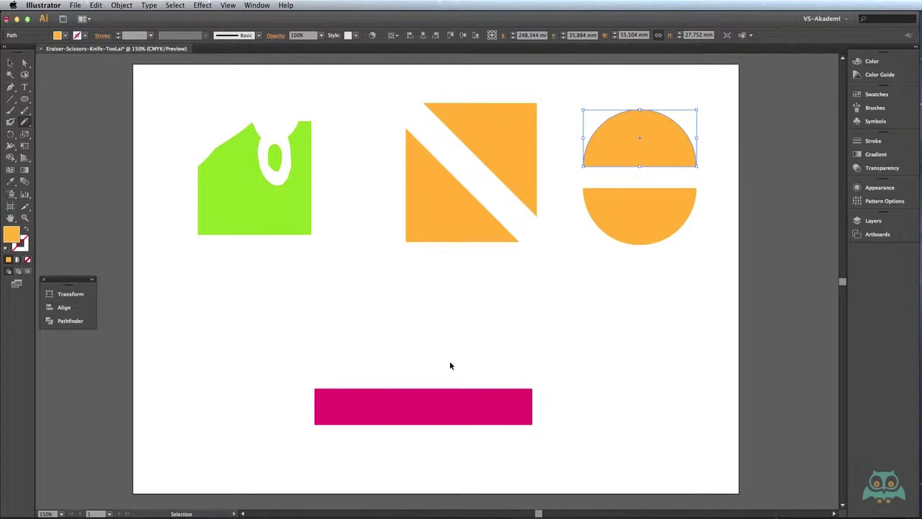
click(436, 401)
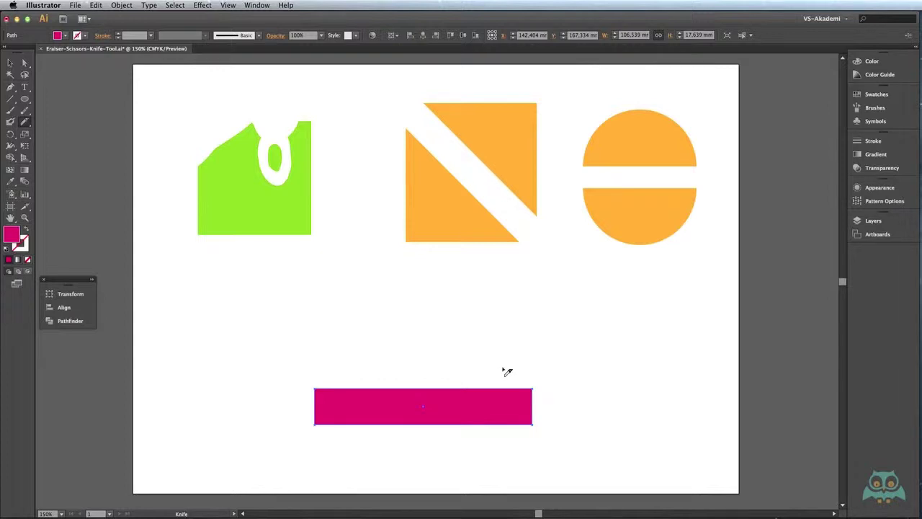
drag(504, 369, 281, 454)
drag(273, 455, 274, 455)
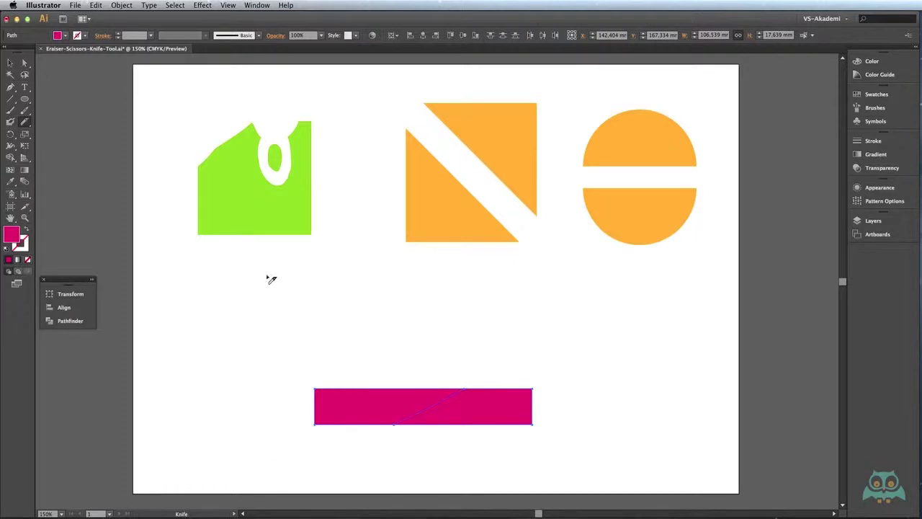
Move the bar's left piece left and its right piece right.
key(v)
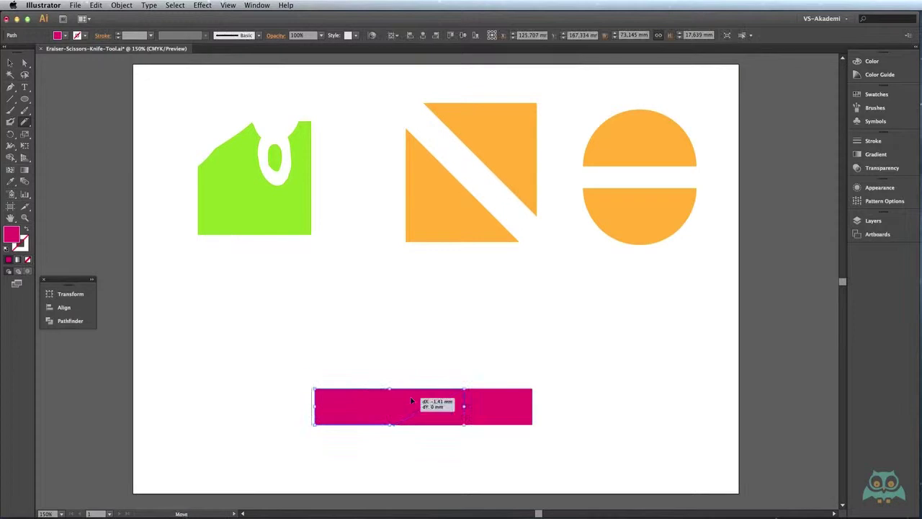
drag(409, 402, 367, 402)
drag(475, 400, 492, 404)
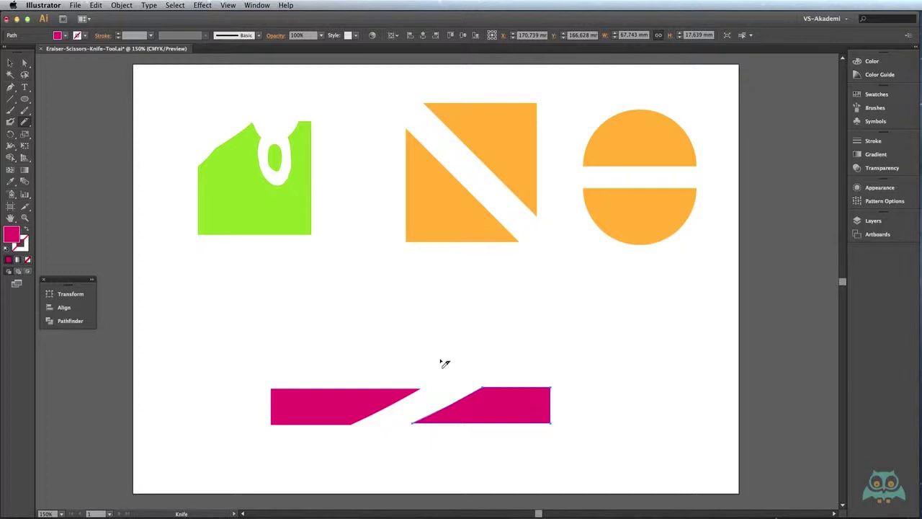
click(10, 63)
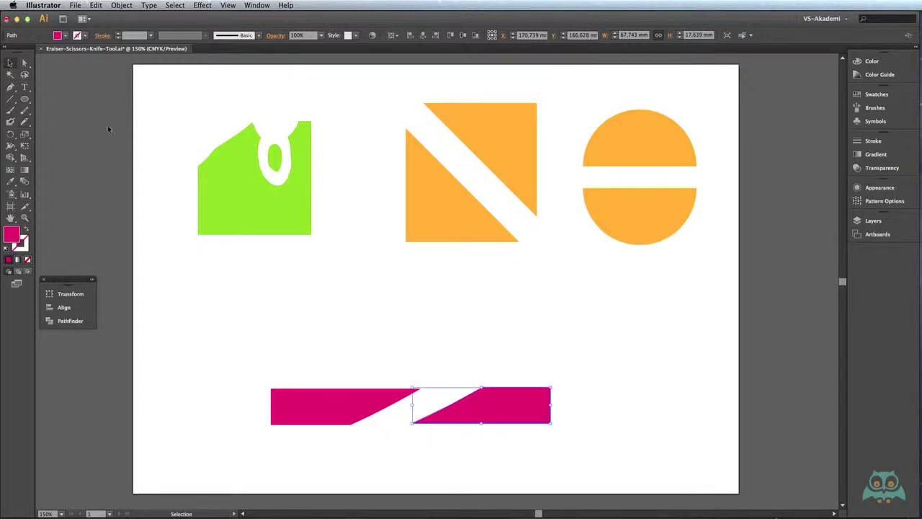
click(209, 189)
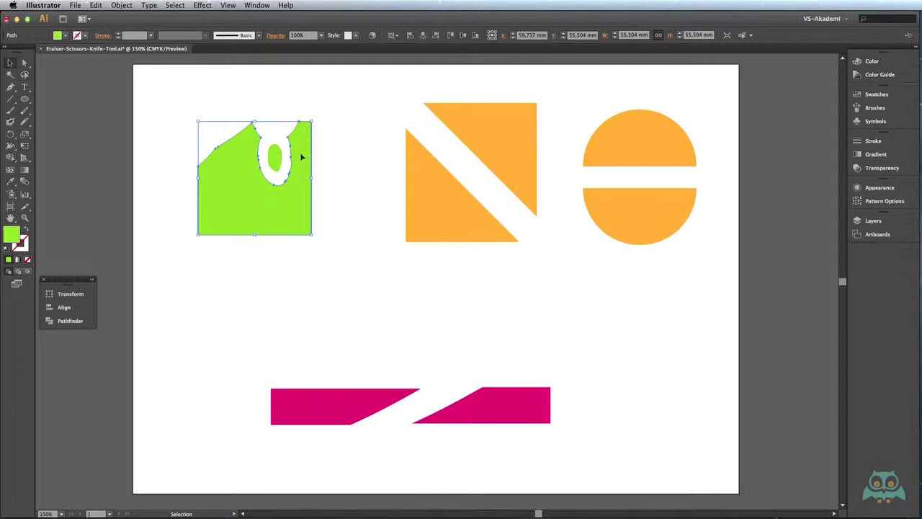
click(272, 150)
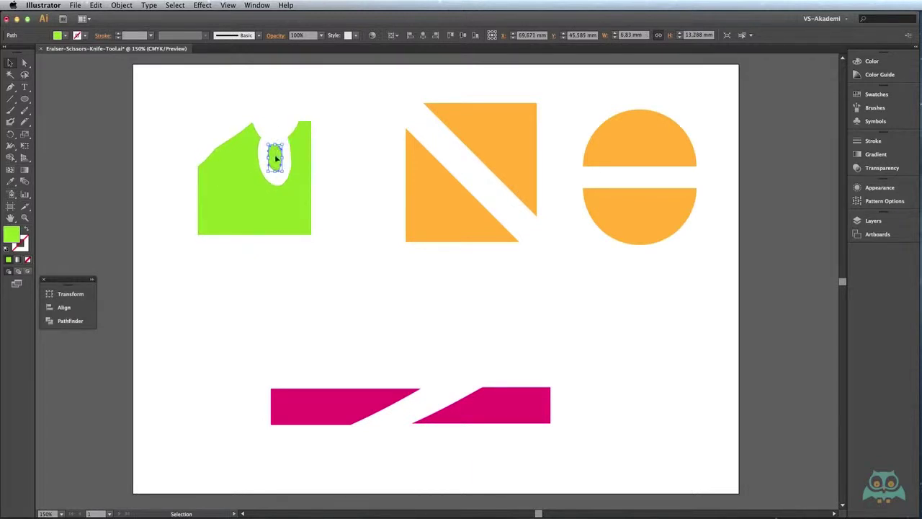
click(259, 139)
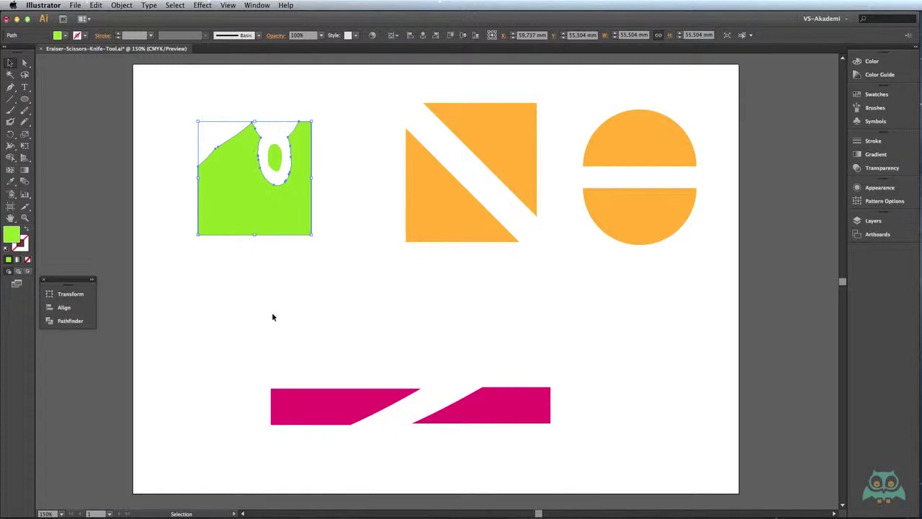
click(473, 402)
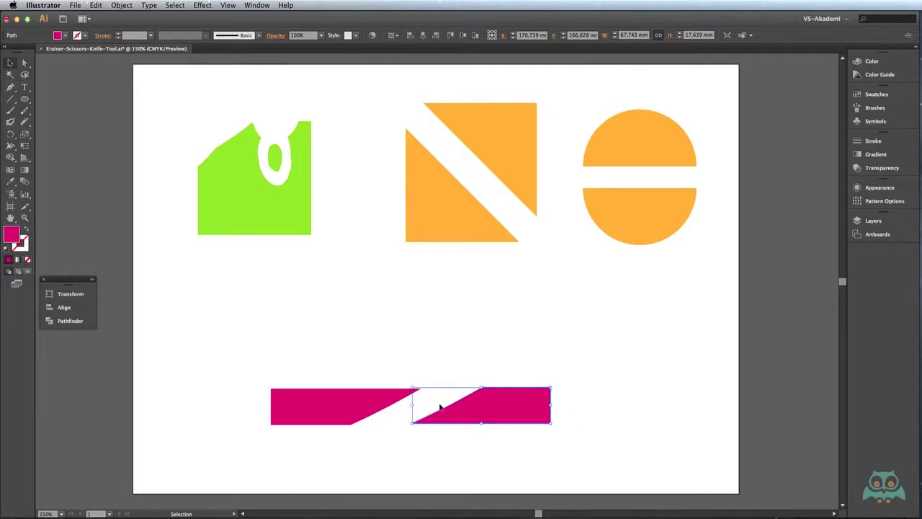
click(444, 212)
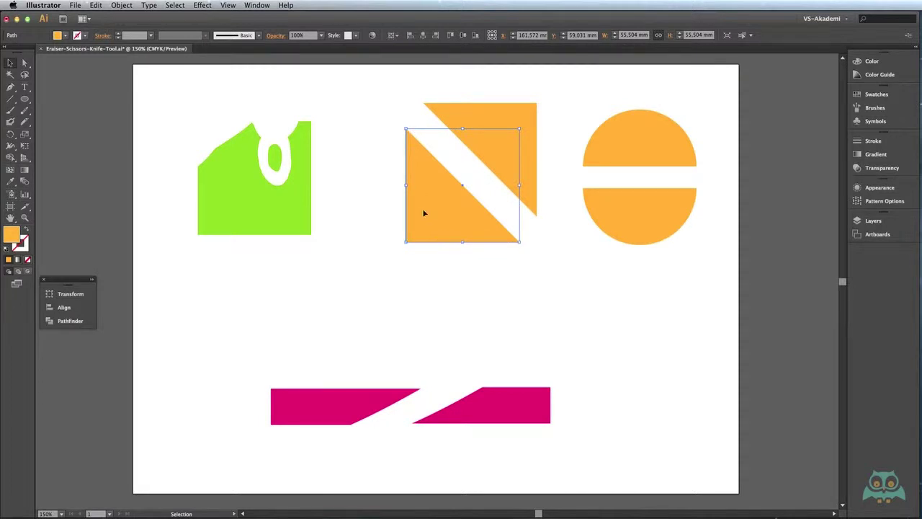
Move the lower-left triangle down and give it no fill and a light-blue stroke.
drag(421, 188, 422, 211)
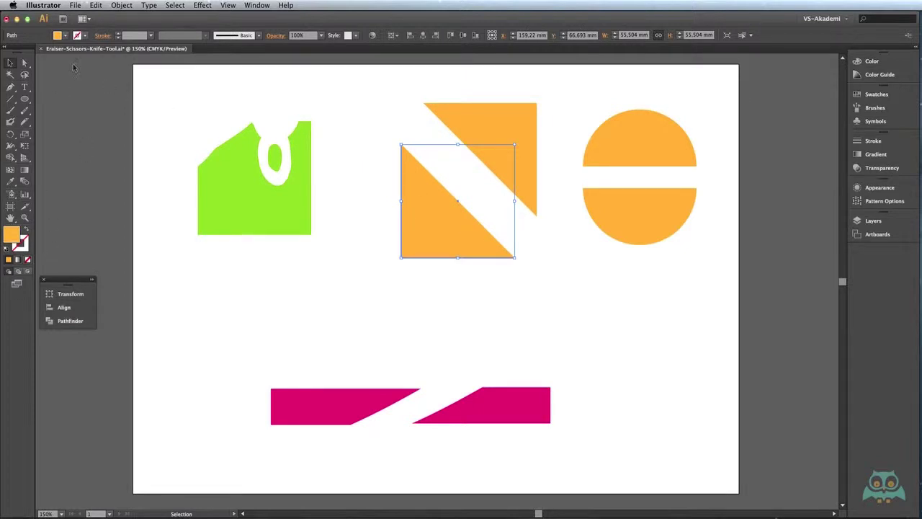
click(64, 35)
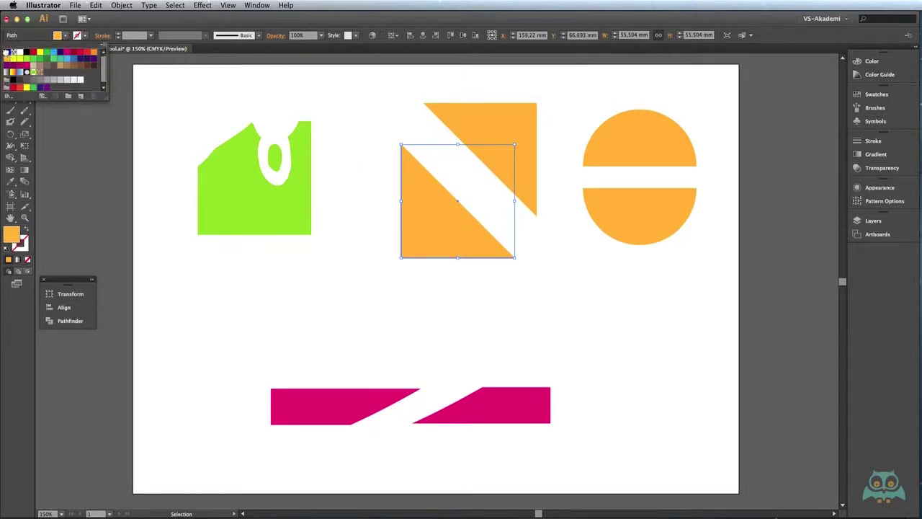
click(82, 35)
click(83, 35)
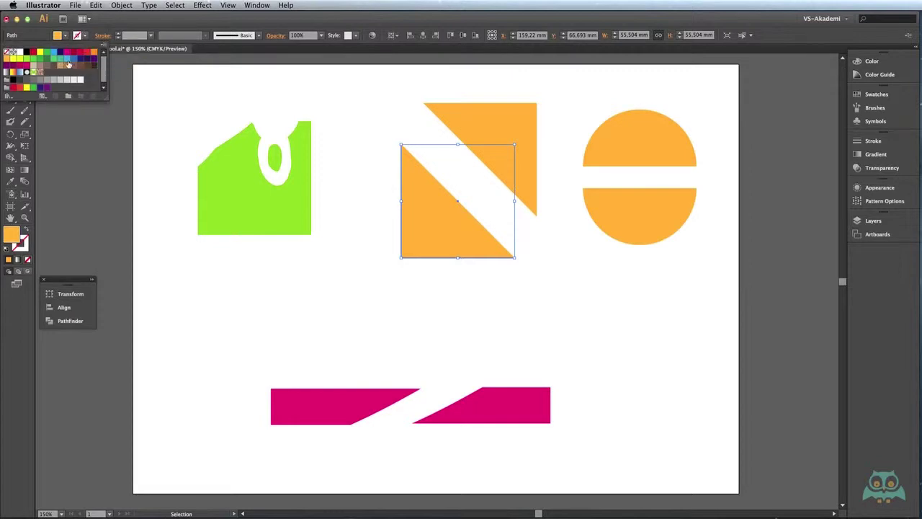
click(72, 58)
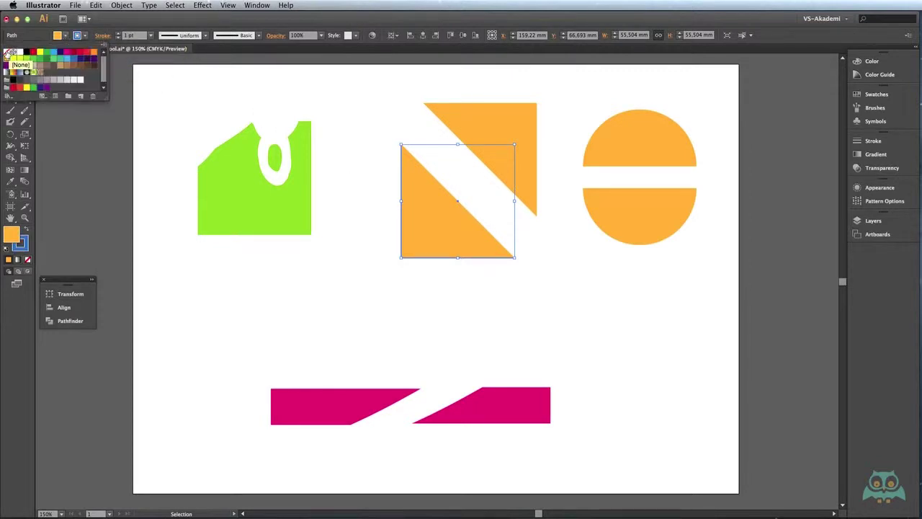
click(10, 53)
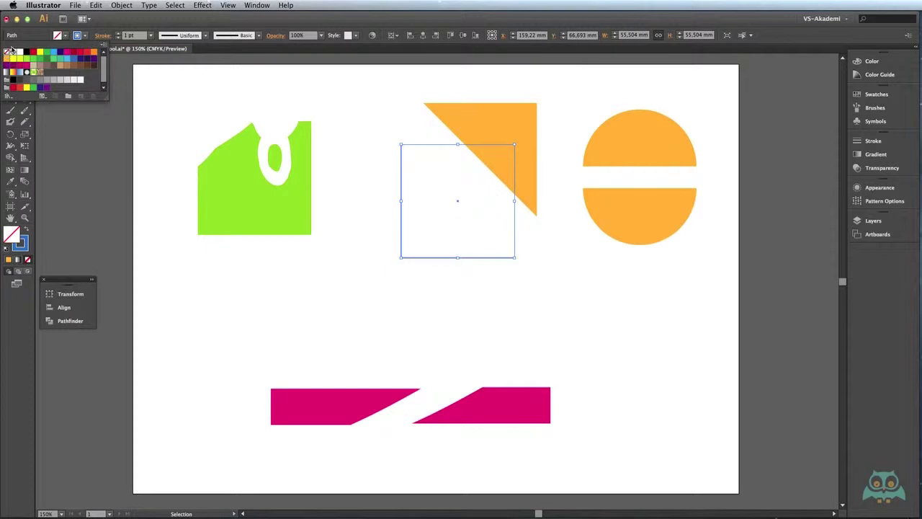
click(388, 183)
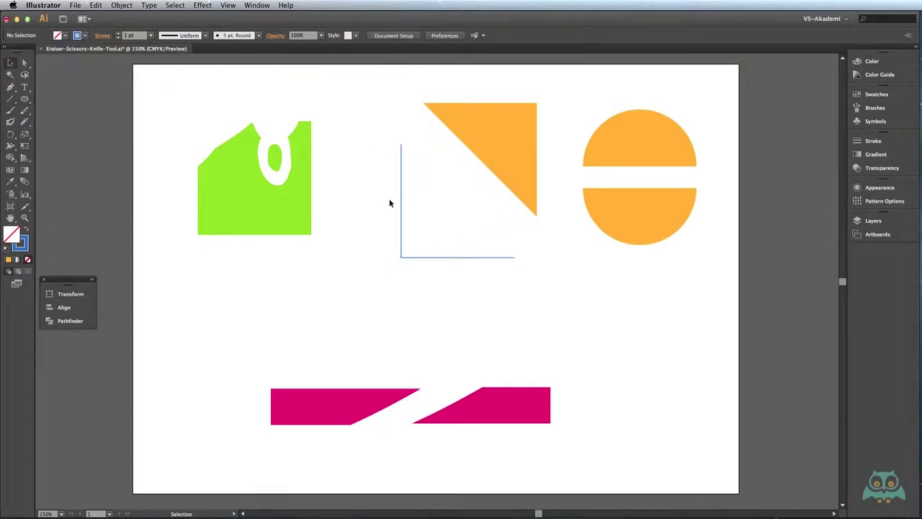
click(401, 189)
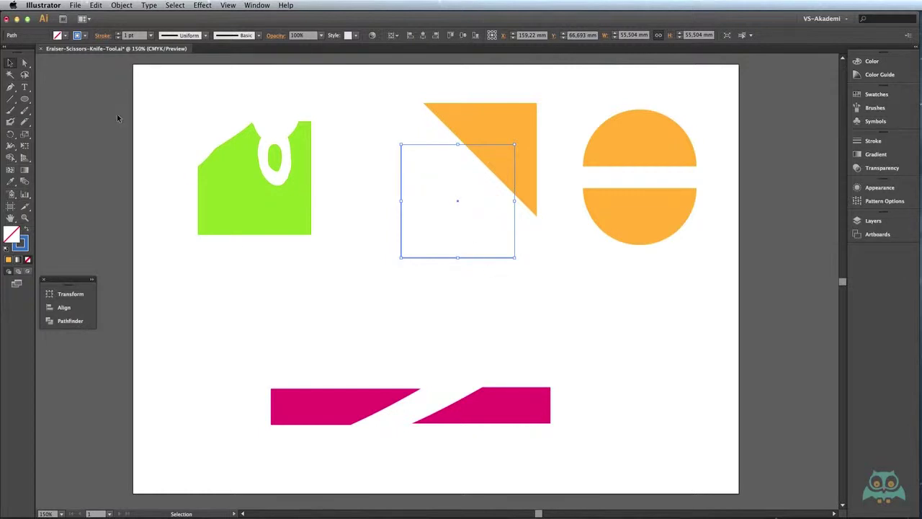
Close the open triangle path with the Pen tool.
click(11, 88)
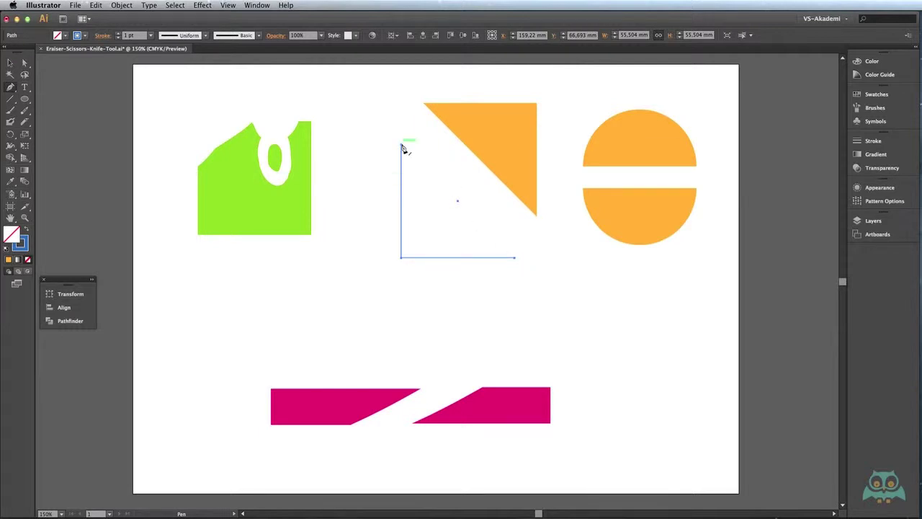
click(402, 145)
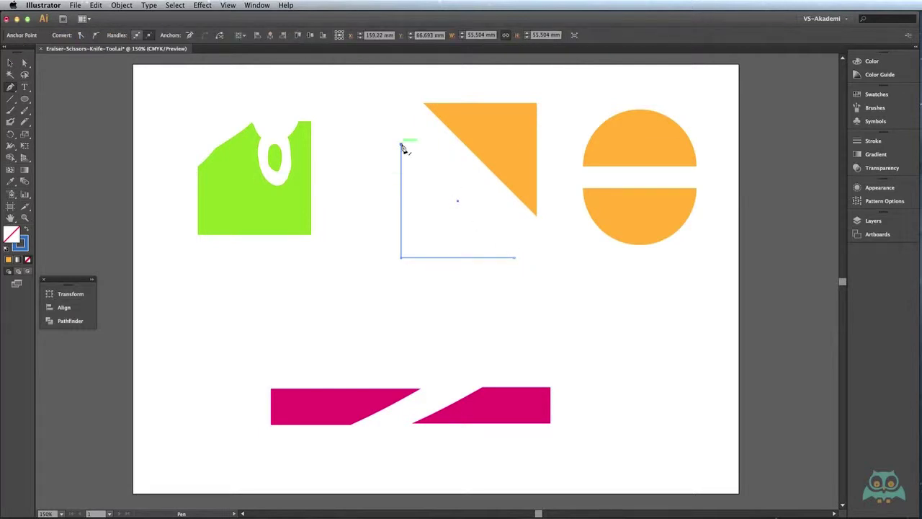
click(516, 258)
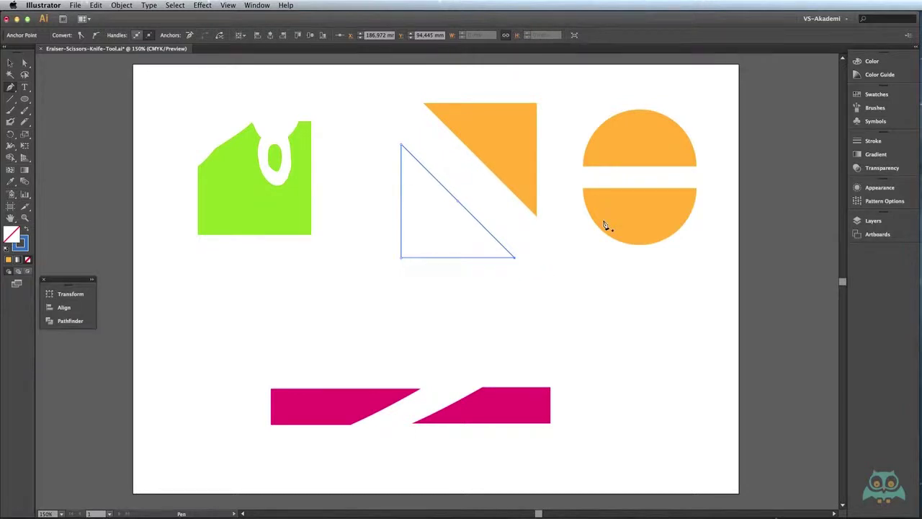
Move the lower orange half-circle further down, away from the top half.
click(10, 63)
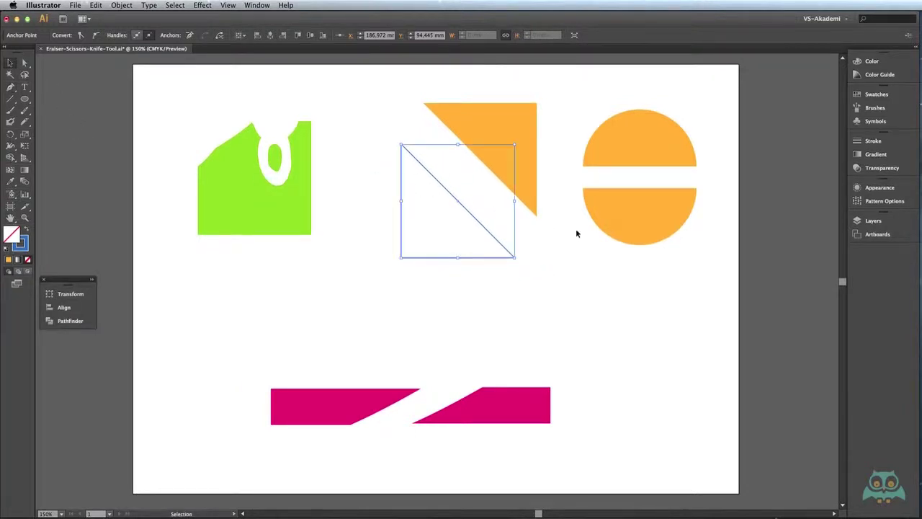
click(631, 243)
drag(620, 218, 609, 268)
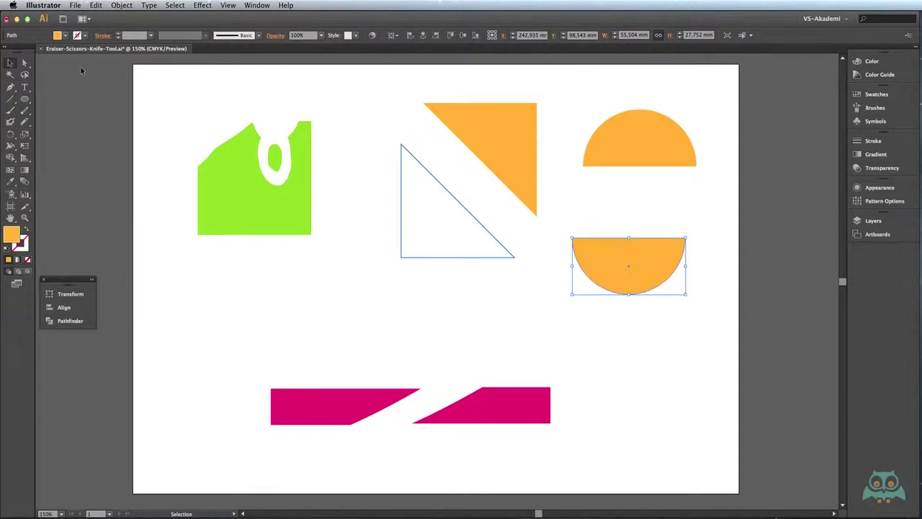
Give the lower half-circle no fill and a blue stroke, then deselect it.
click(59, 35)
click(14, 52)
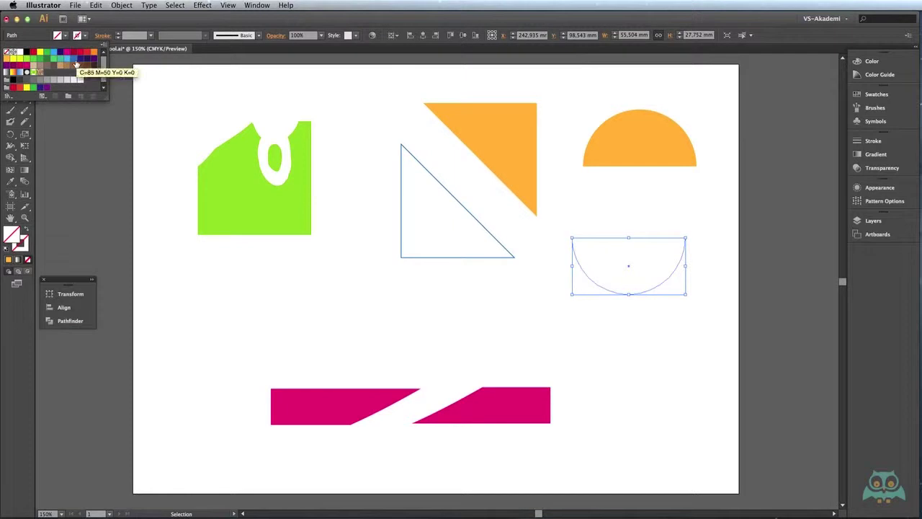
click(74, 58)
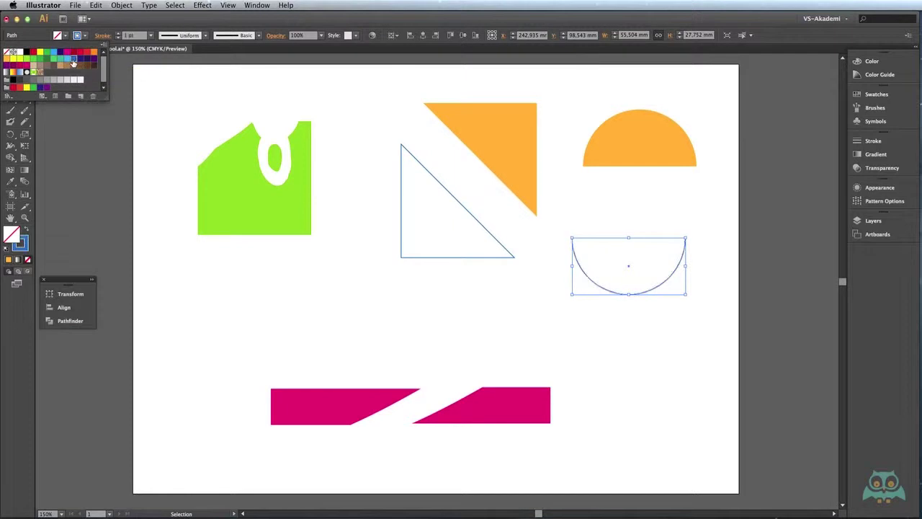
click(609, 235)
click(595, 230)
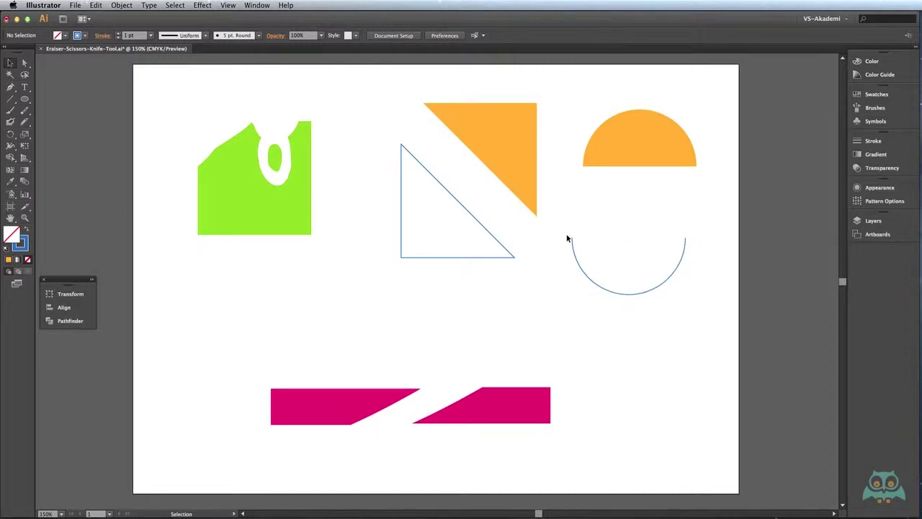
Select the arc's two endpoints with Direct Selection and join them with a straight edge.
click(25, 64)
drag(555, 224, 692, 240)
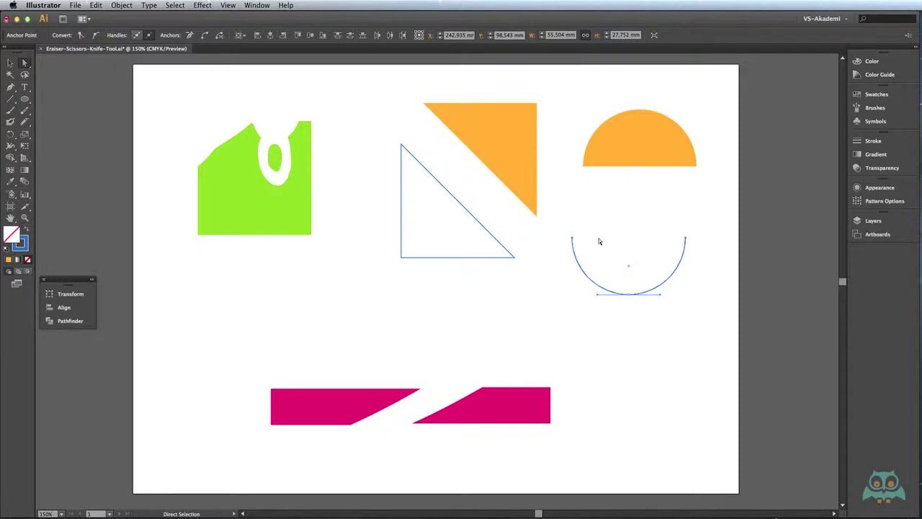
right_click(573, 240)
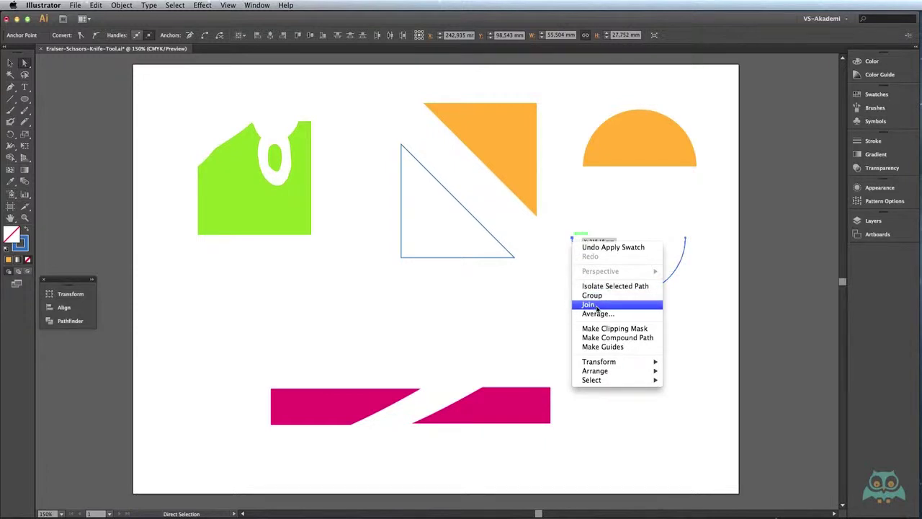
click(597, 305)
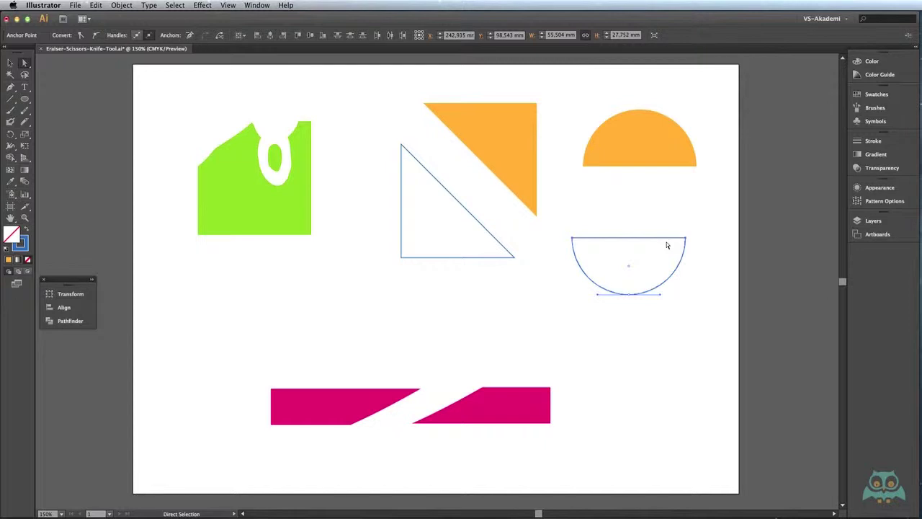
click(120, 6)
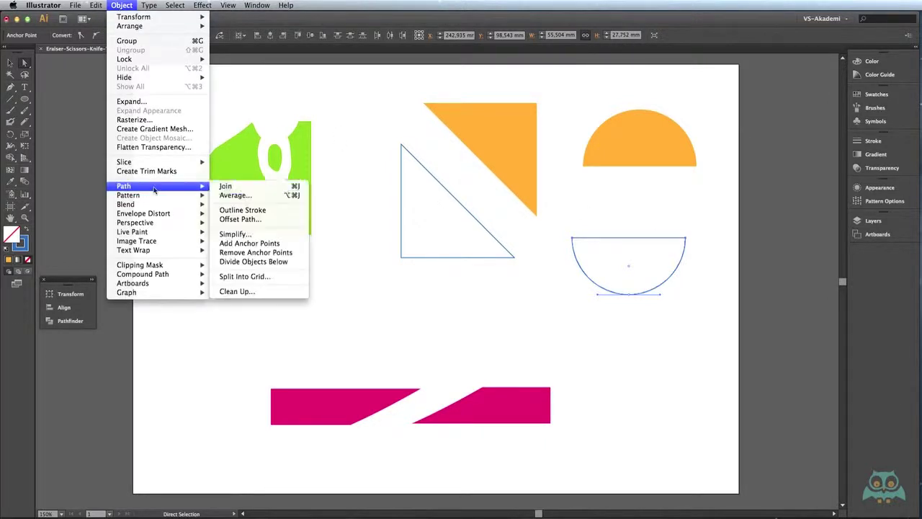